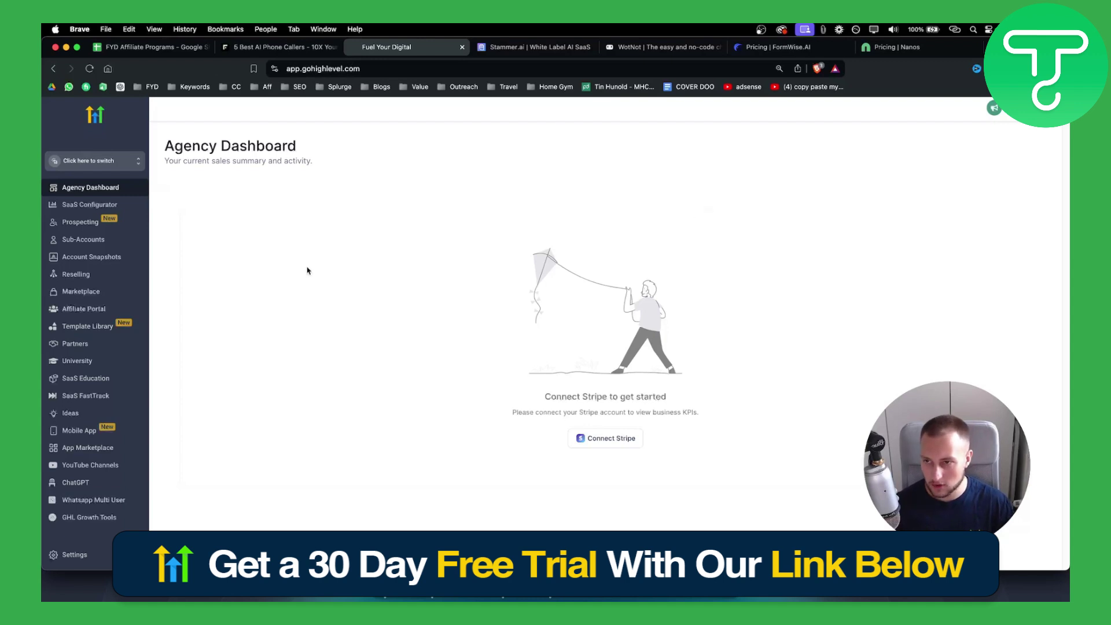
Switch to the Fuel Your Digital sub-account and begin a new Automation workflow from a recipe.
click(123, 165)
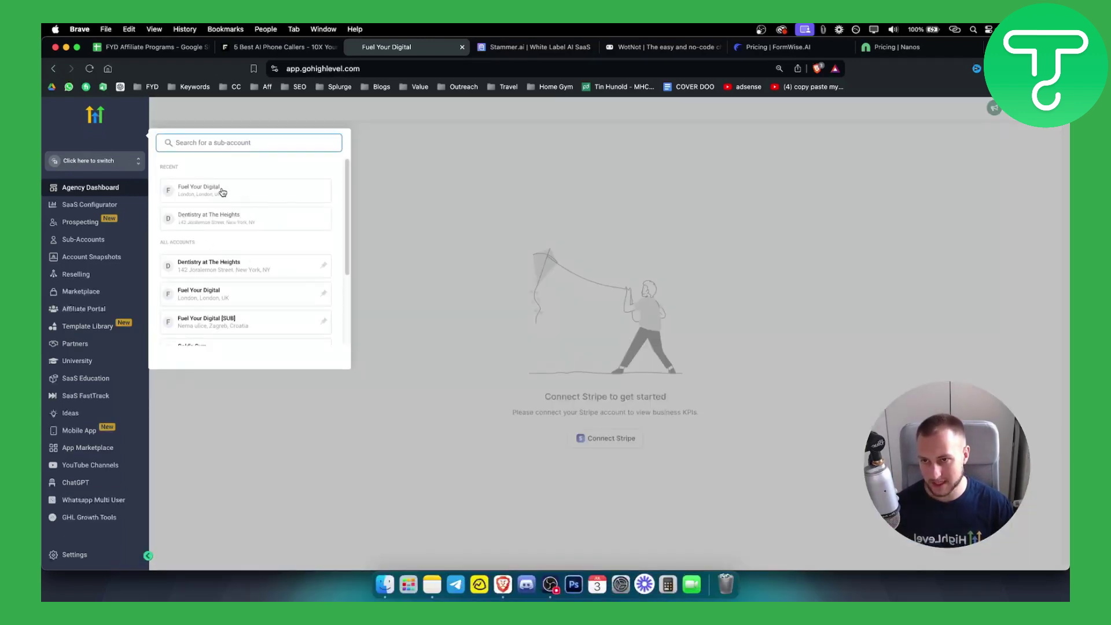
click(223, 192)
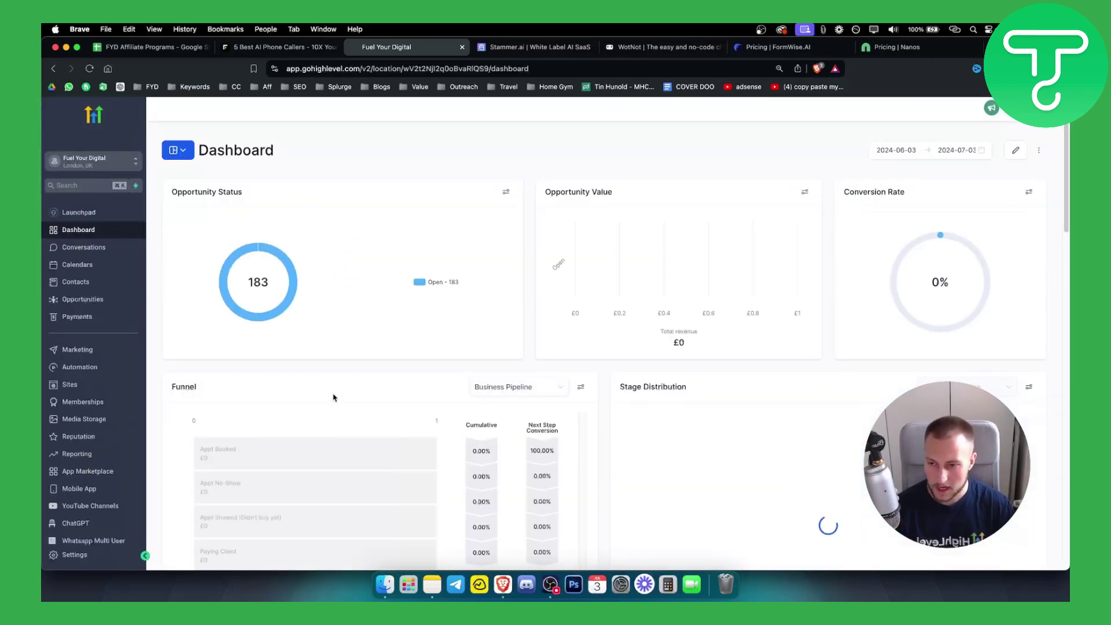
click(89, 370)
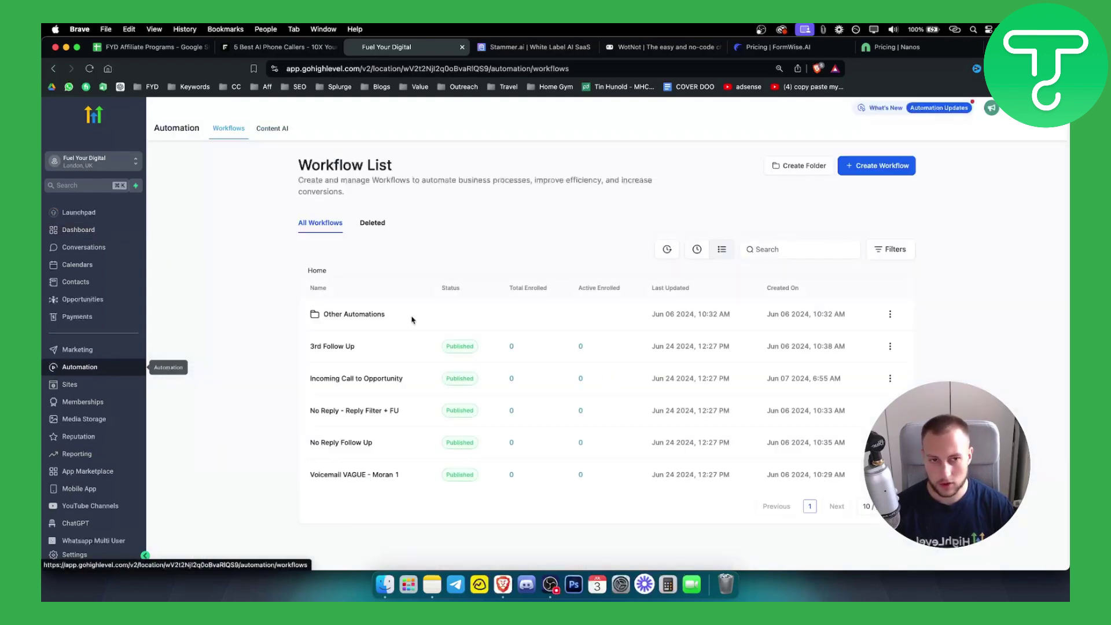
click(896, 168)
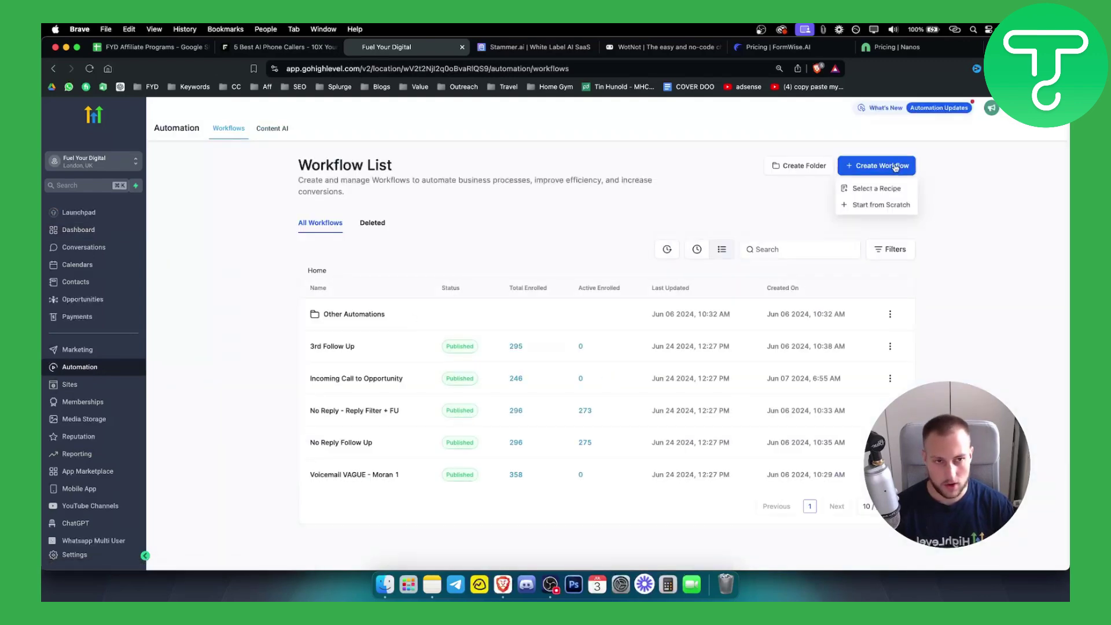
click(872, 190)
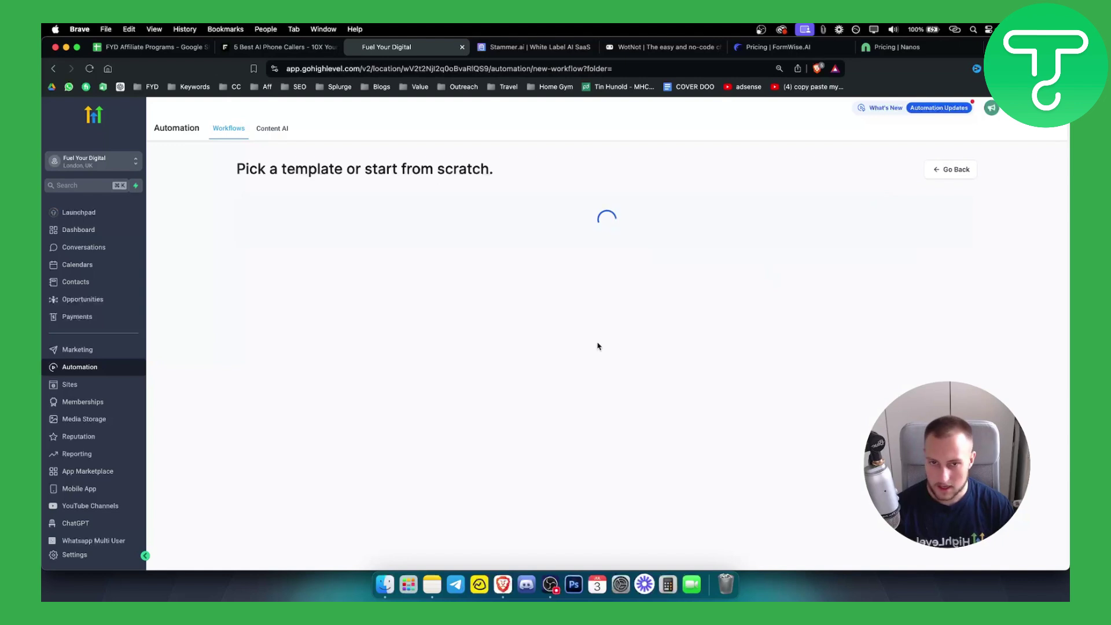
Scroll the recipe gallery and highlight the 'Recipe - Appointment Confirmation + Reminder' card title.
scroll(597, 345, down, 4)
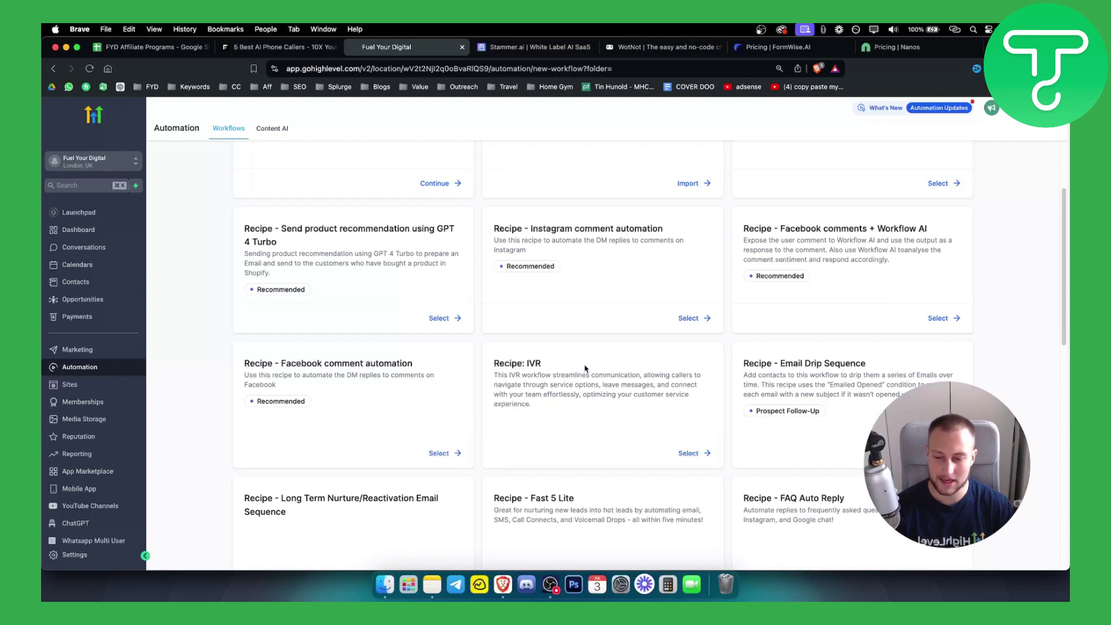
scroll(584, 368, down, 2)
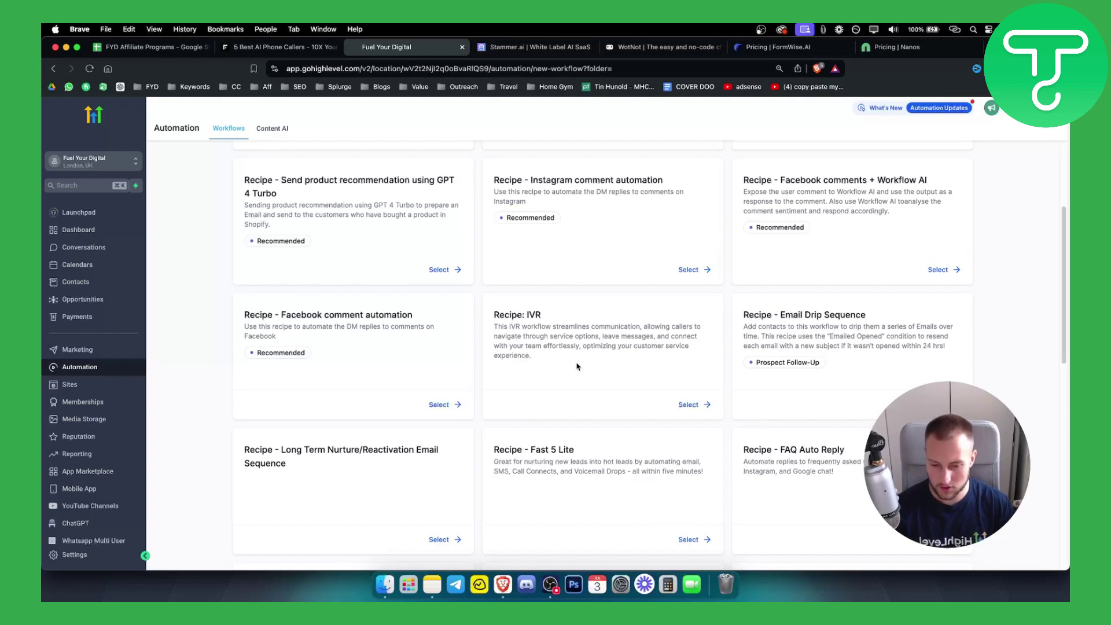
scroll(558, 410, down, 3)
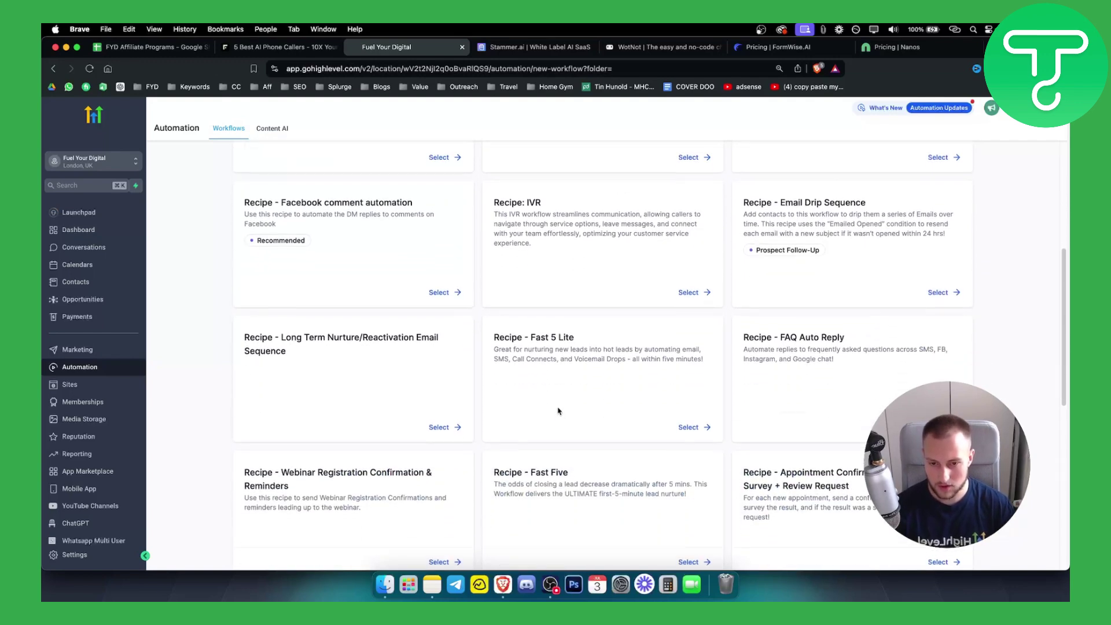
scroll(558, 410, down, 2)
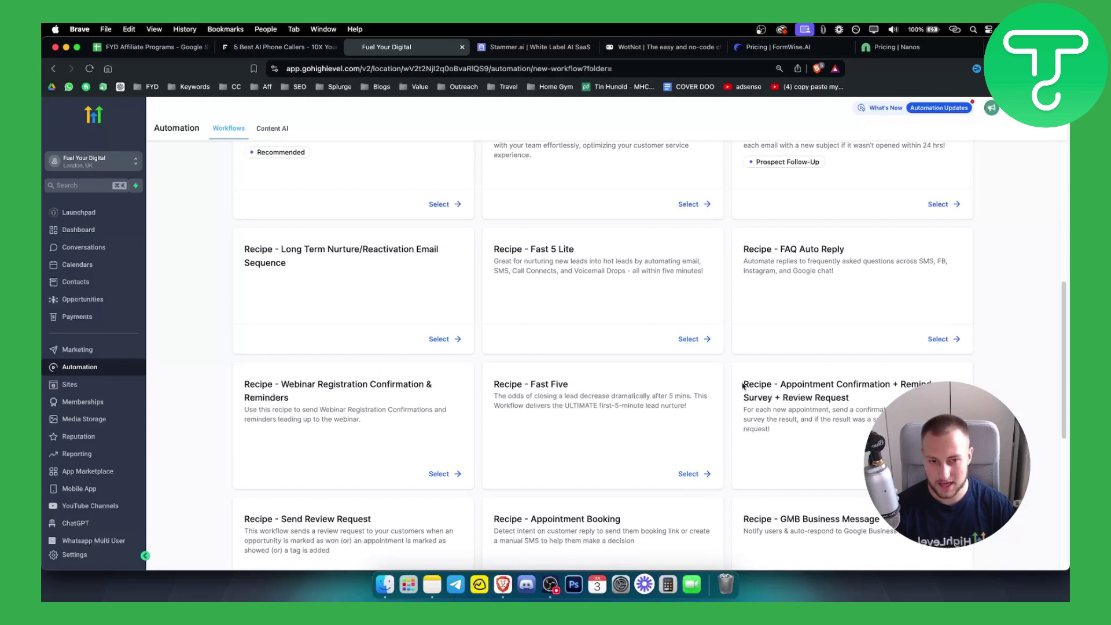
drag(742, 386, 856, 398)
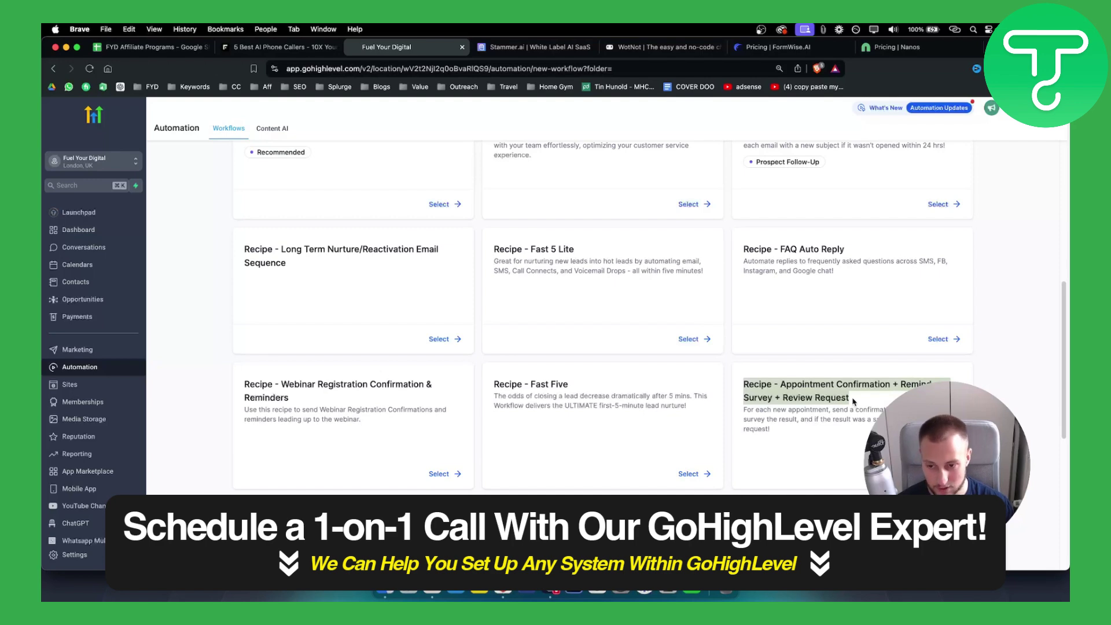
scroll(853, 400, down, 5)
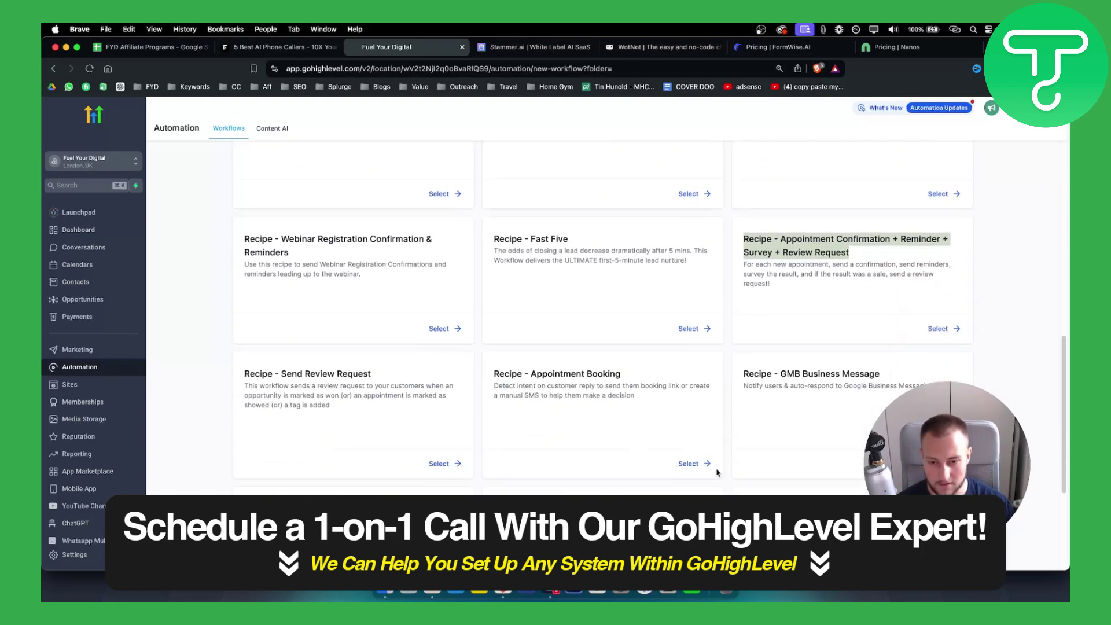
scroll(607, 450, down, 5)
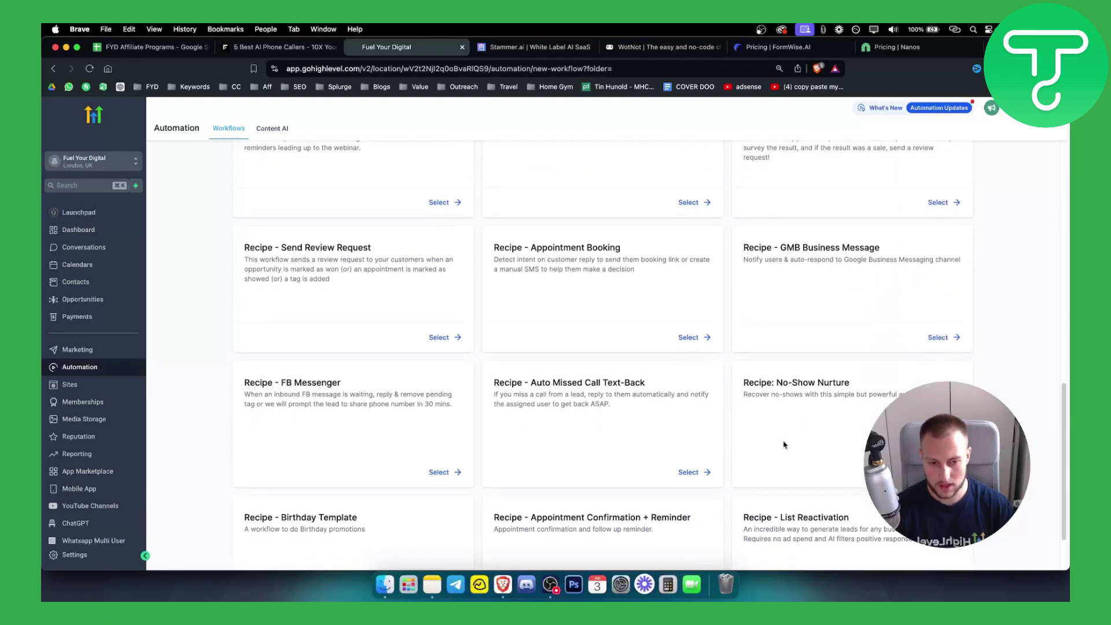
scroll(784, 444, down, 2)
triple_click(676, 444)
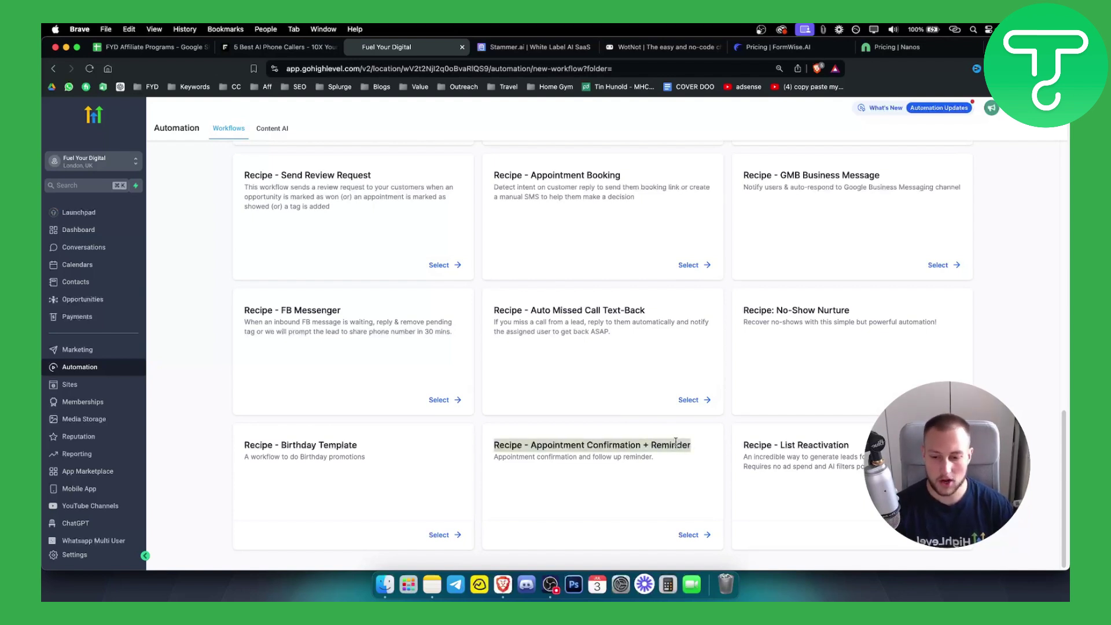
Create a workflow from the Appointment Confirmation + Reminder recipe and inspect its appointment trigger.
click(692, 534)
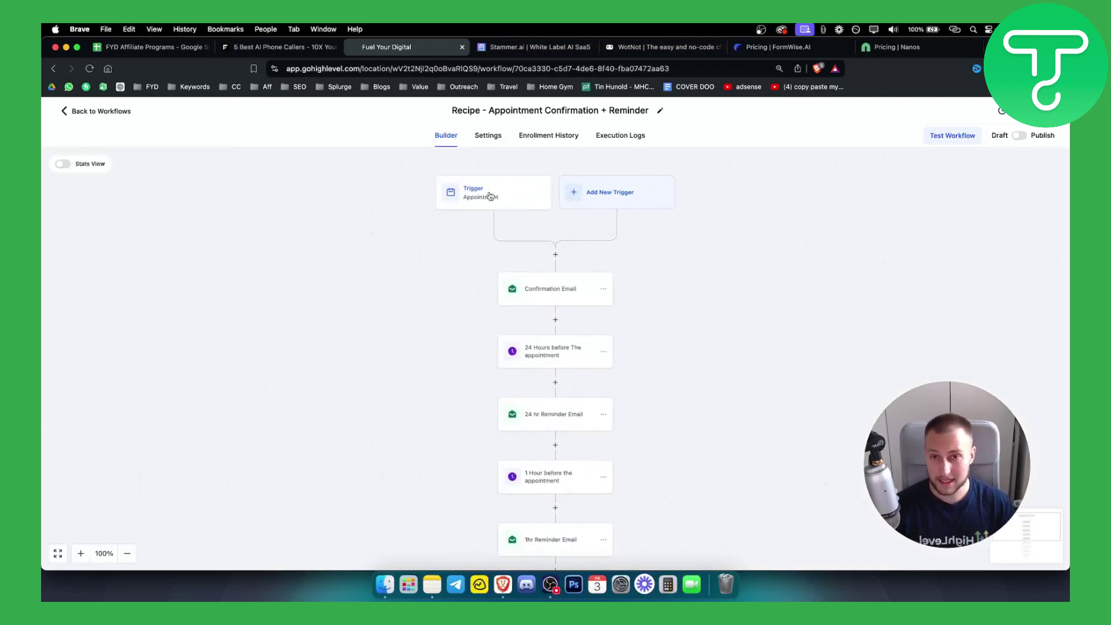
click(490, 197)
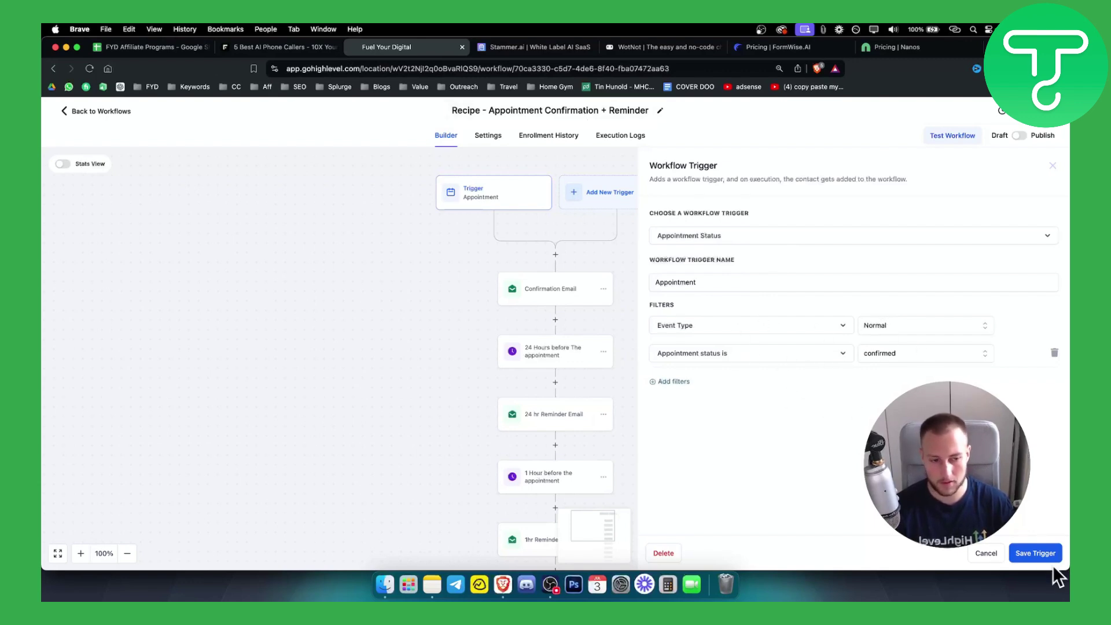
click(1052, 166)
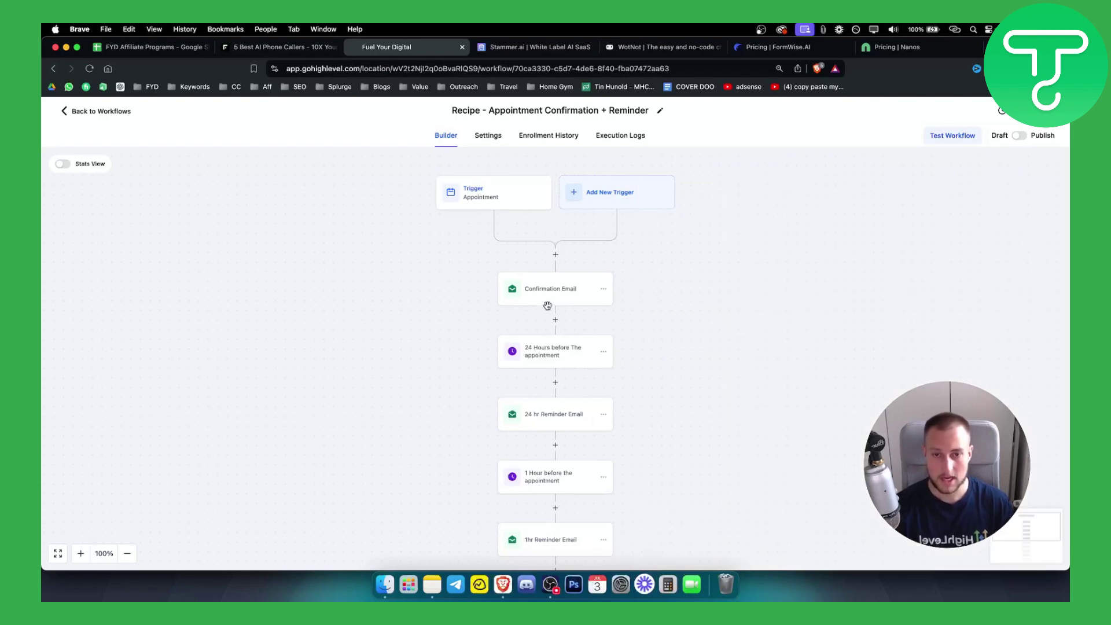
Review the Confirmation Email step's settings and close it without saving.
click(546, 287)
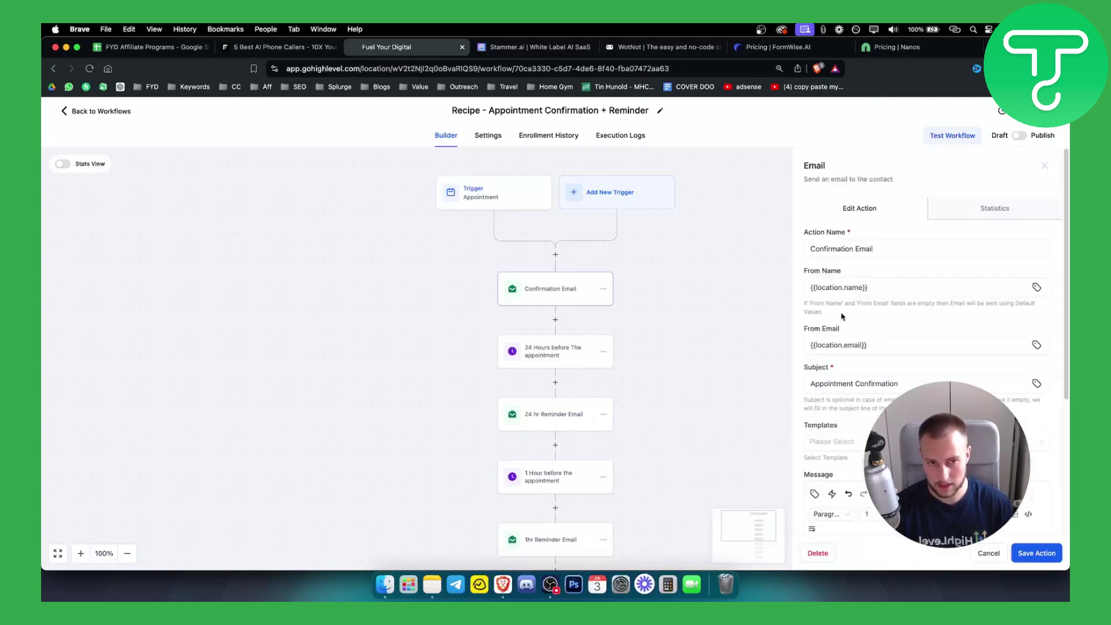
scroll(882, 376, down, 1)
scroll(885, 379, down, 3)
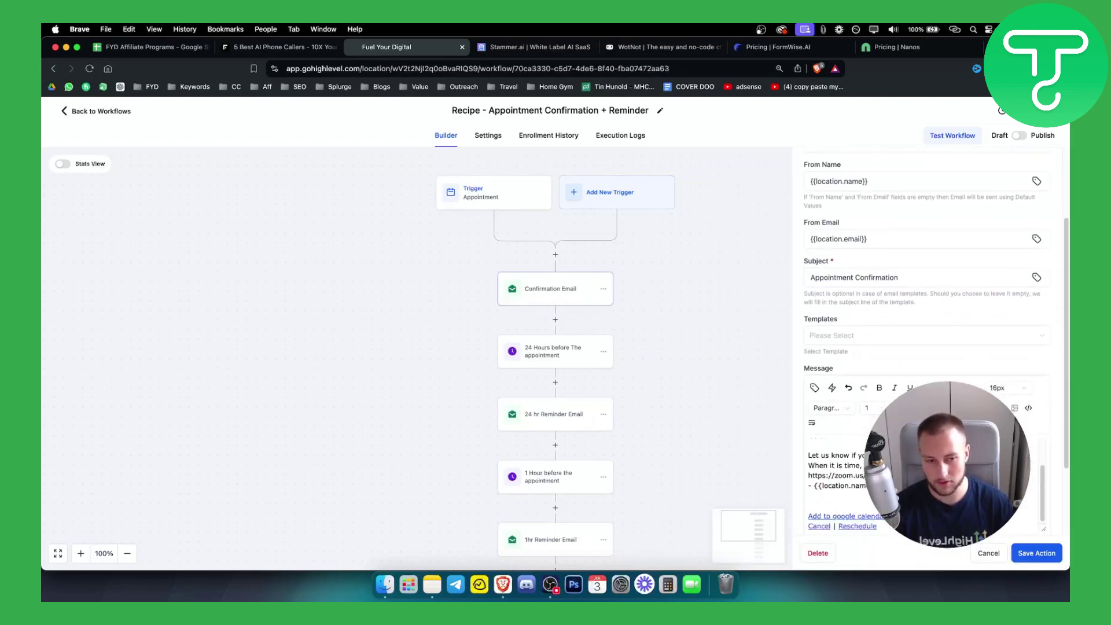
scroll(926, 347, down, 1)
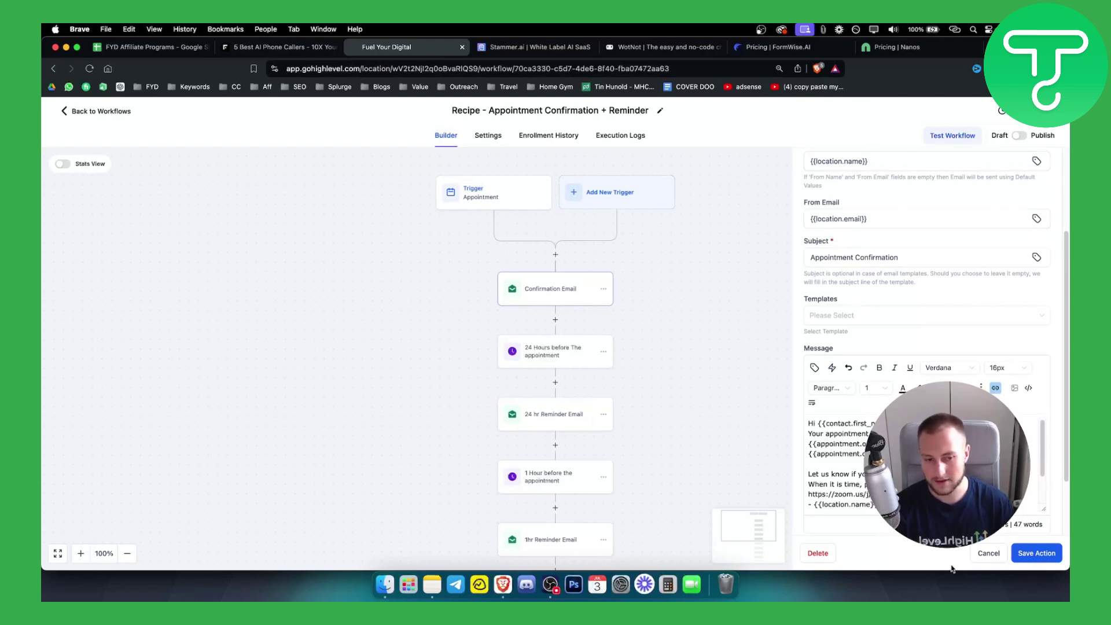
click(986, 557)
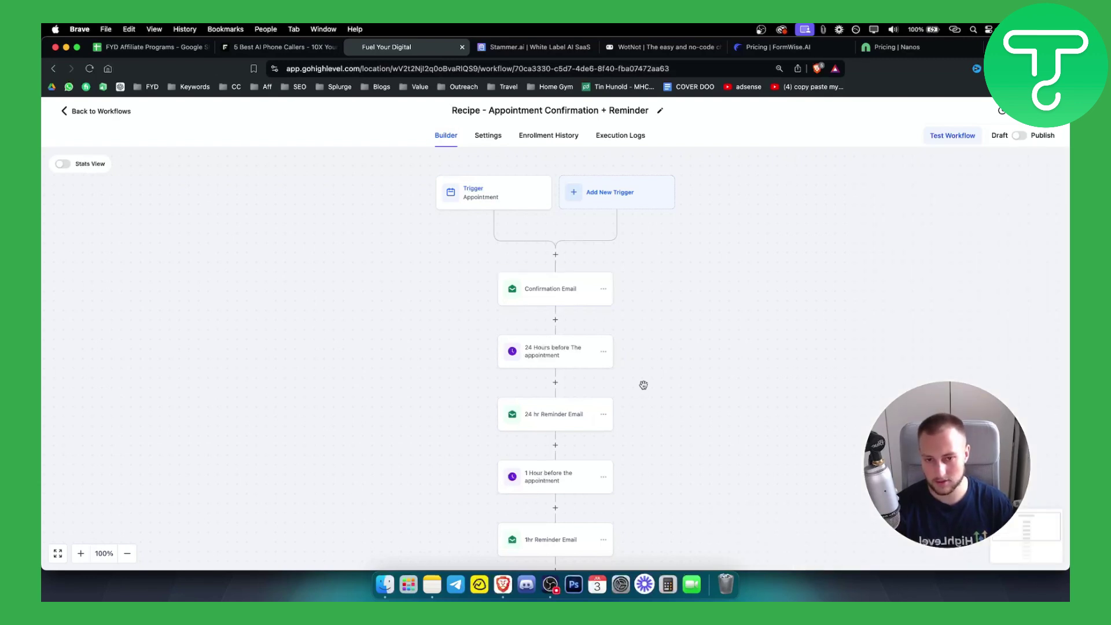
scroll(696, 380, down, 1)
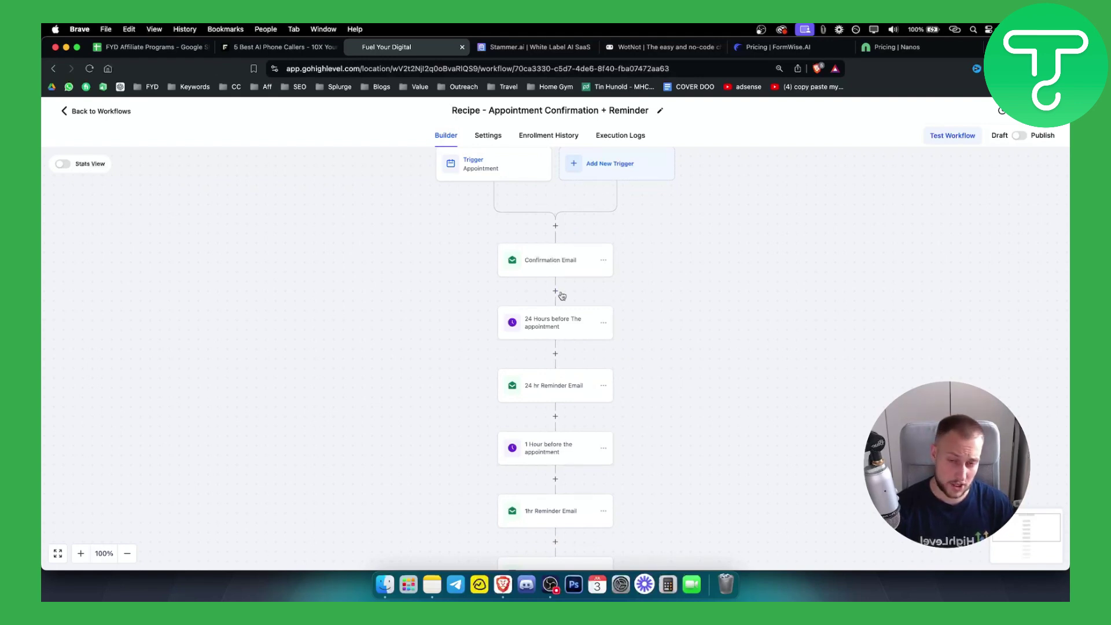
Check the 24-hour wait step, then select the 24 hr Reminder Email message and close it unchanged.
click(554, 330)
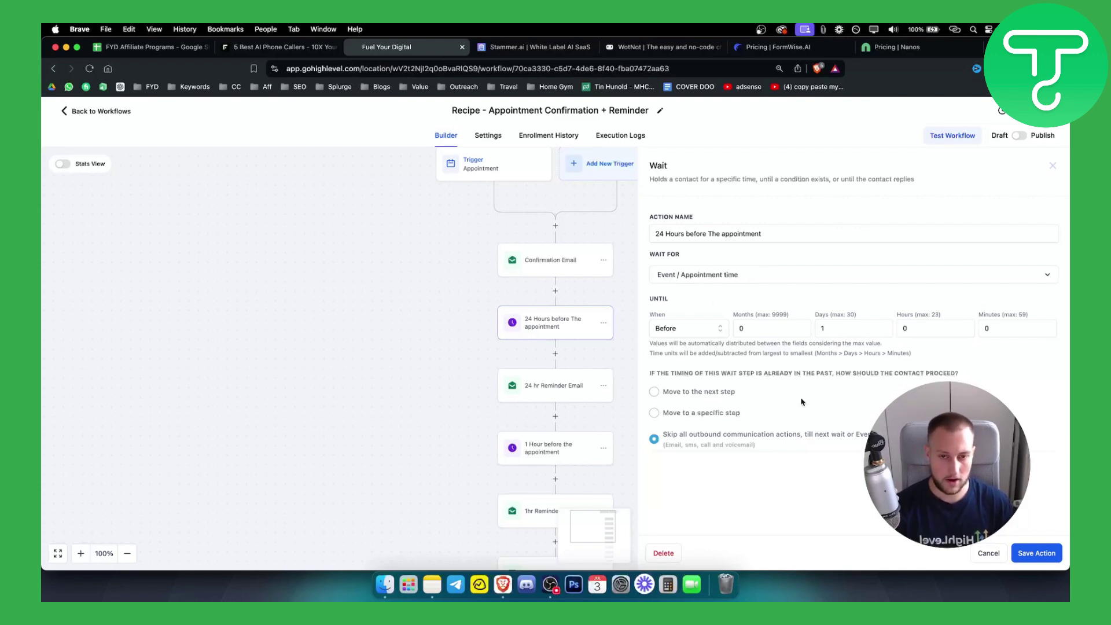
click(982, 553)
click(550, 387)
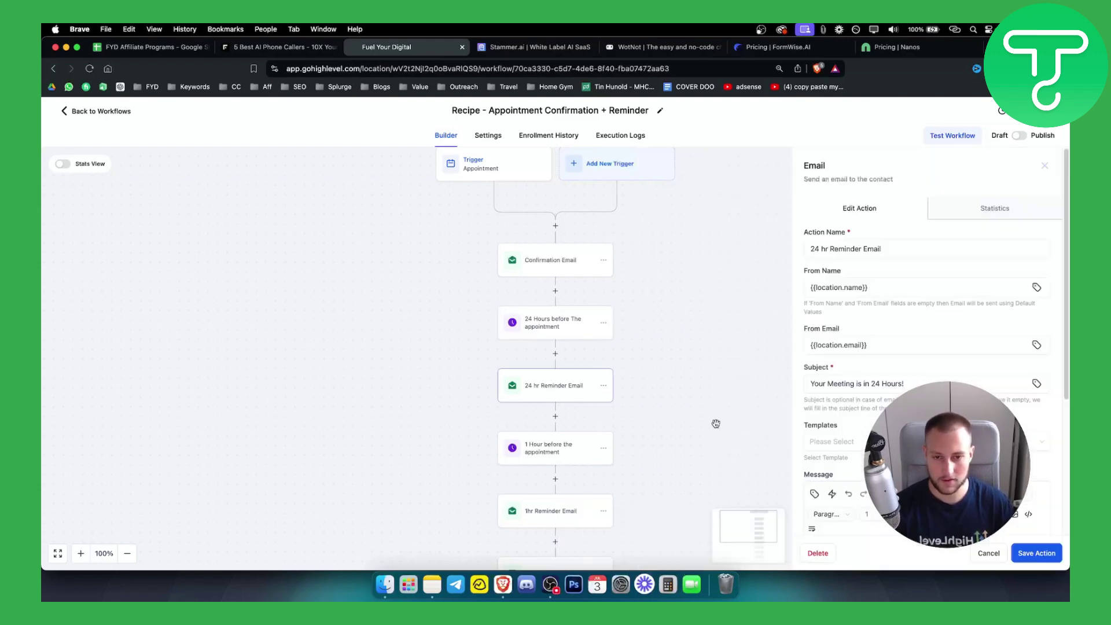
scroll(1067, 481, down, 5)
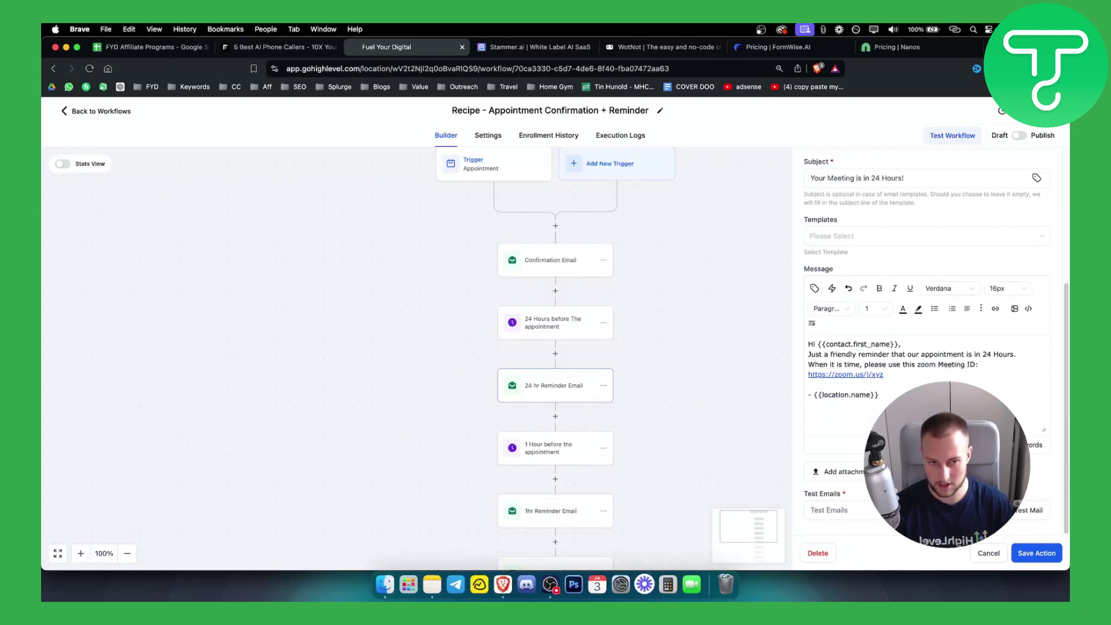
drag(902, 408, 776, 344)
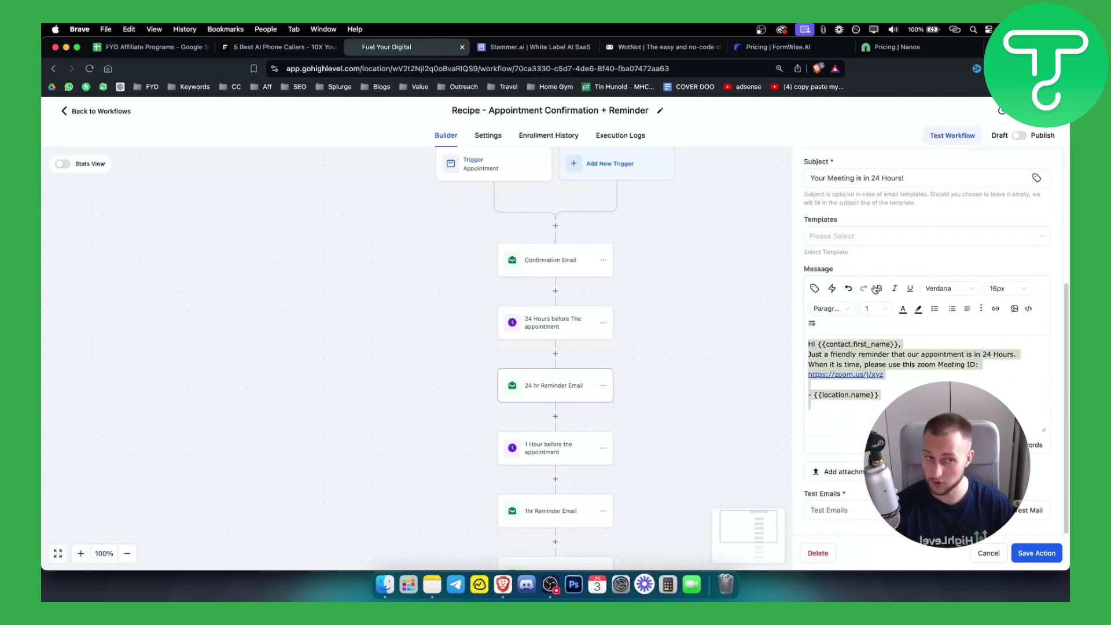
click(979, 554)
scroll(537, 414, down, 1)
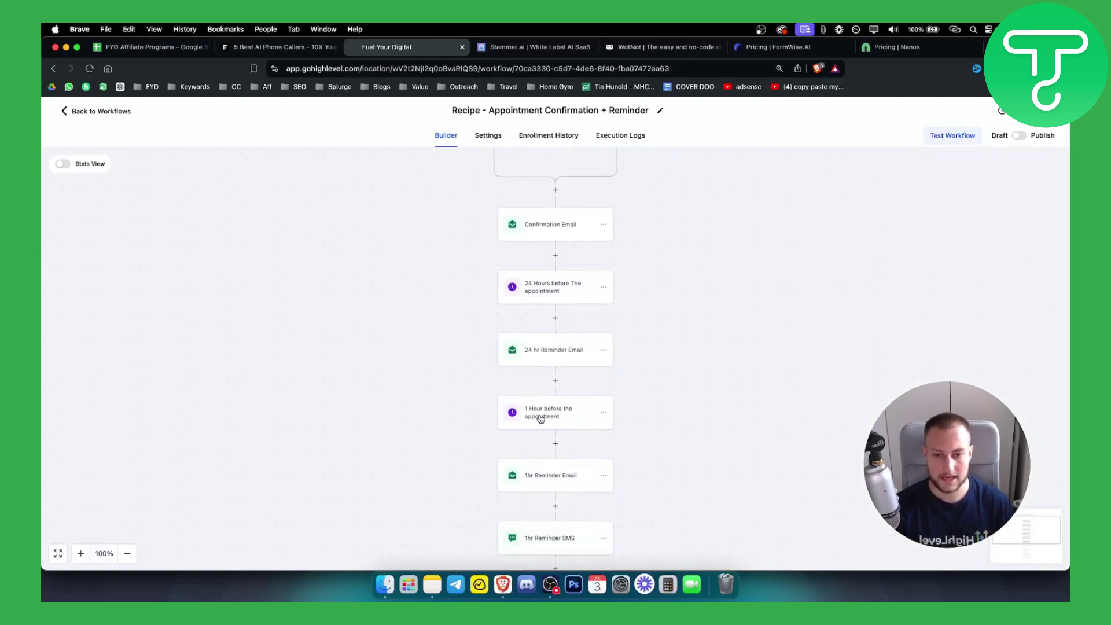
scroll(556, 420, down, 1)
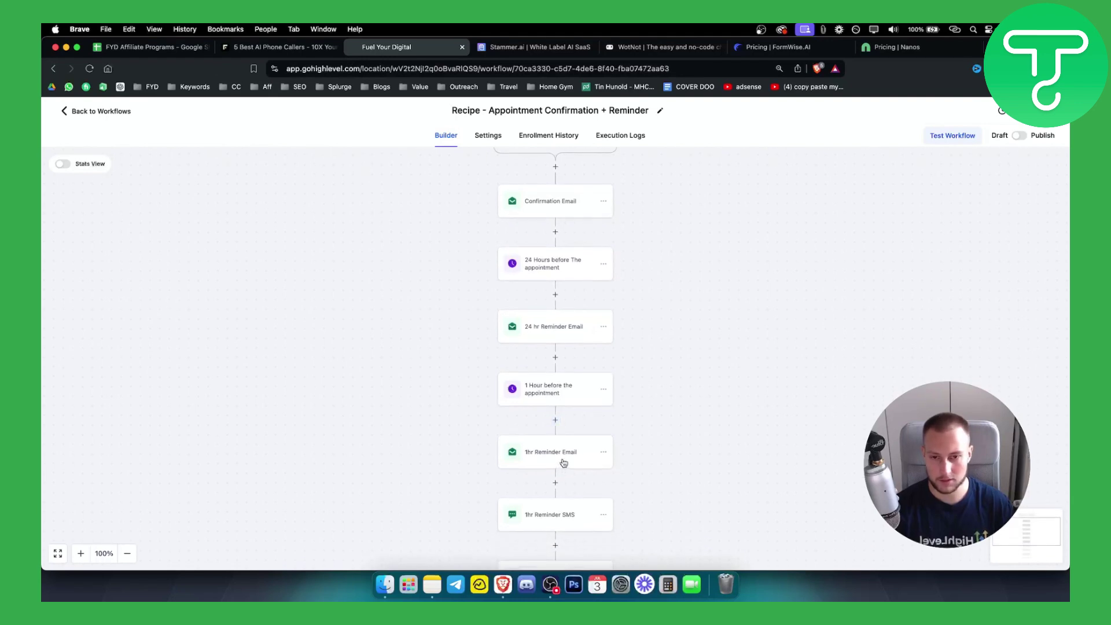
scroll(561, 457, down, 3)
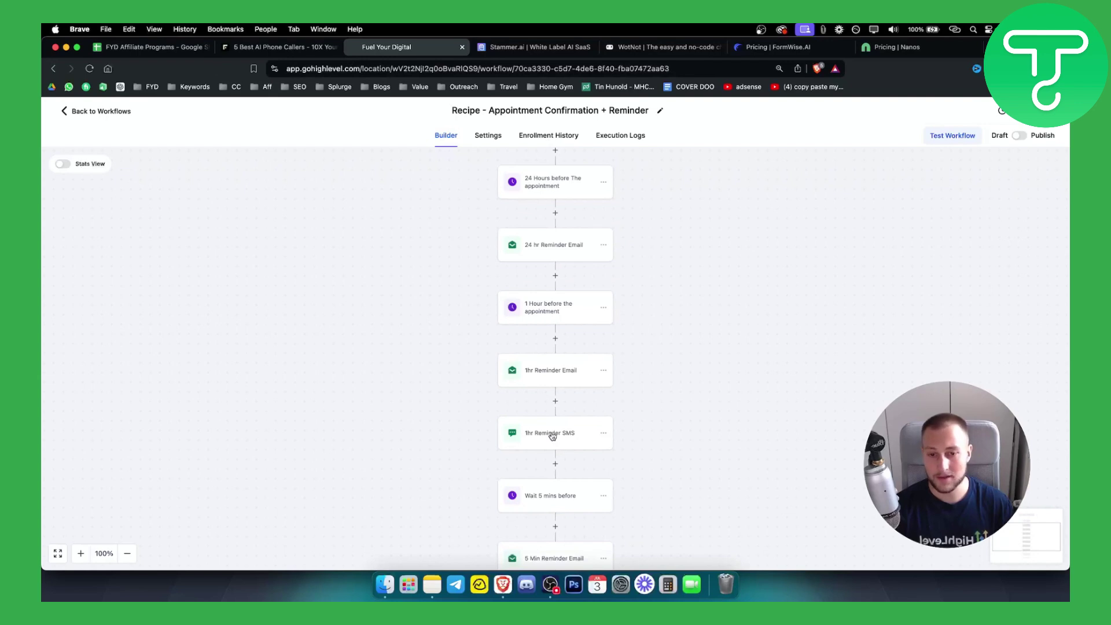
scroll(553, 436, down, 2)
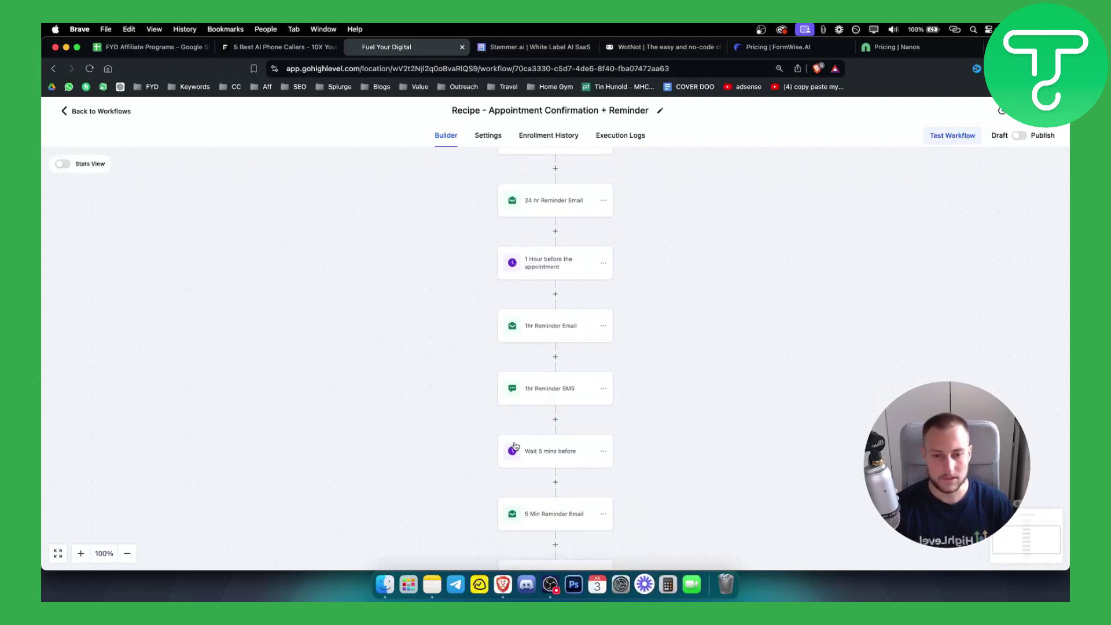
scroll(564, 457, down, 3)
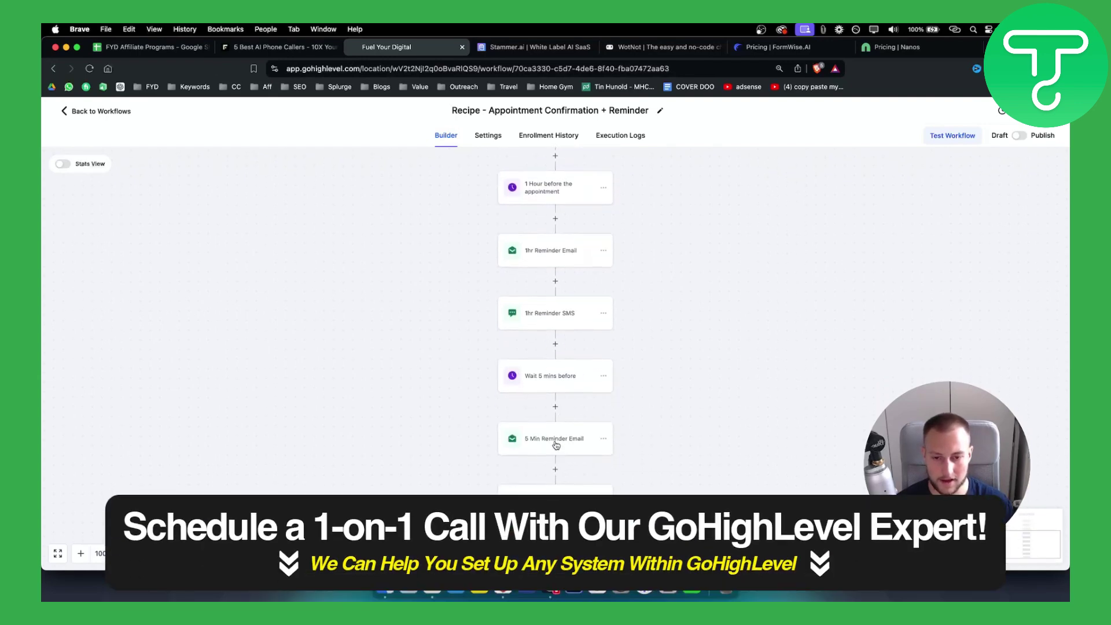
scroll(566, 446, down, 1)
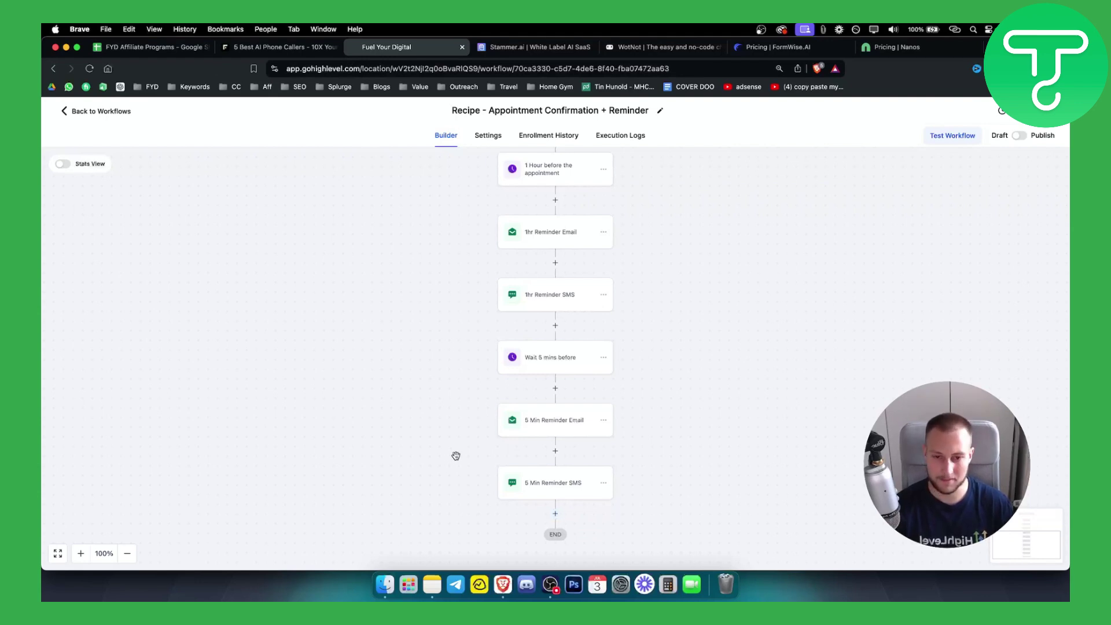
scroll(456, 454, up, 10)
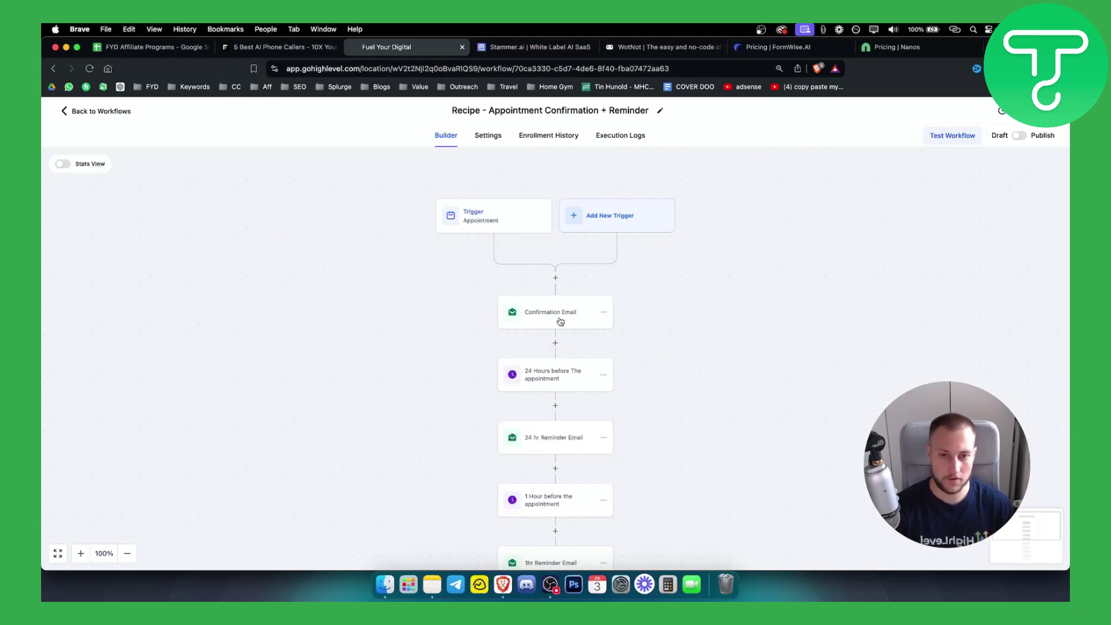
scroll(560, 321, down, 2)
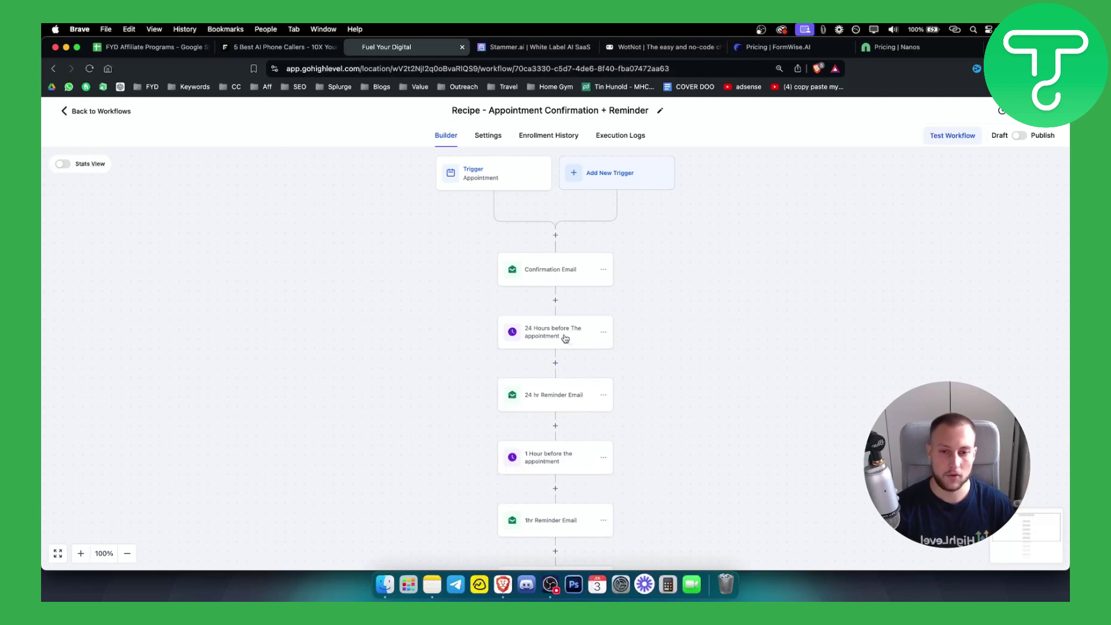
scroll(561, 333, down, 1)
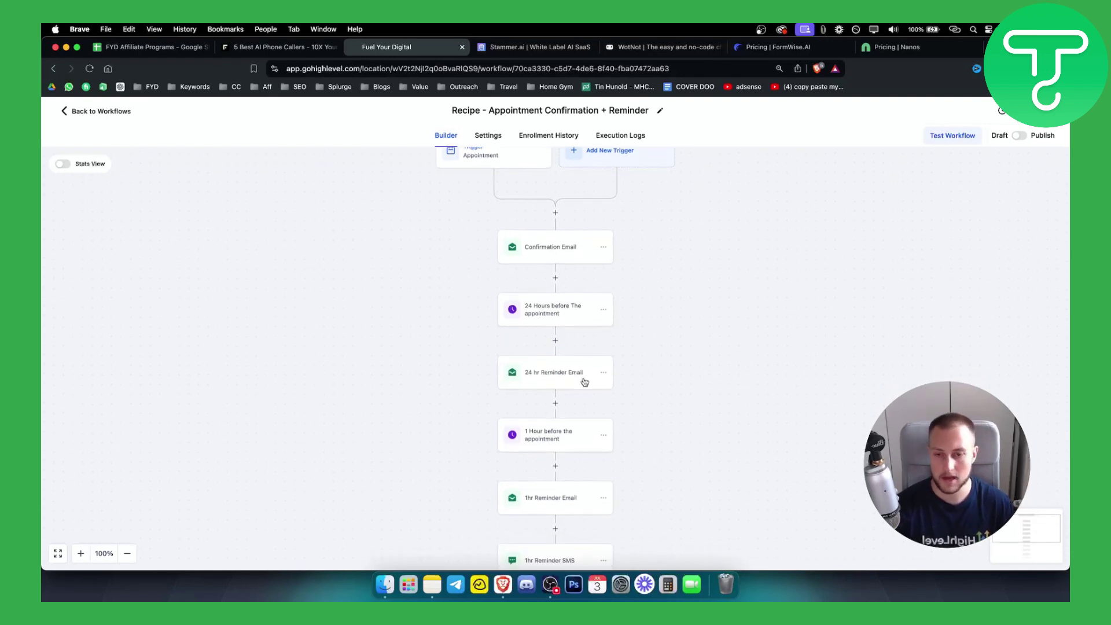
scroll(583, 380, down, 2)
scroll(566, 388, down, 2)
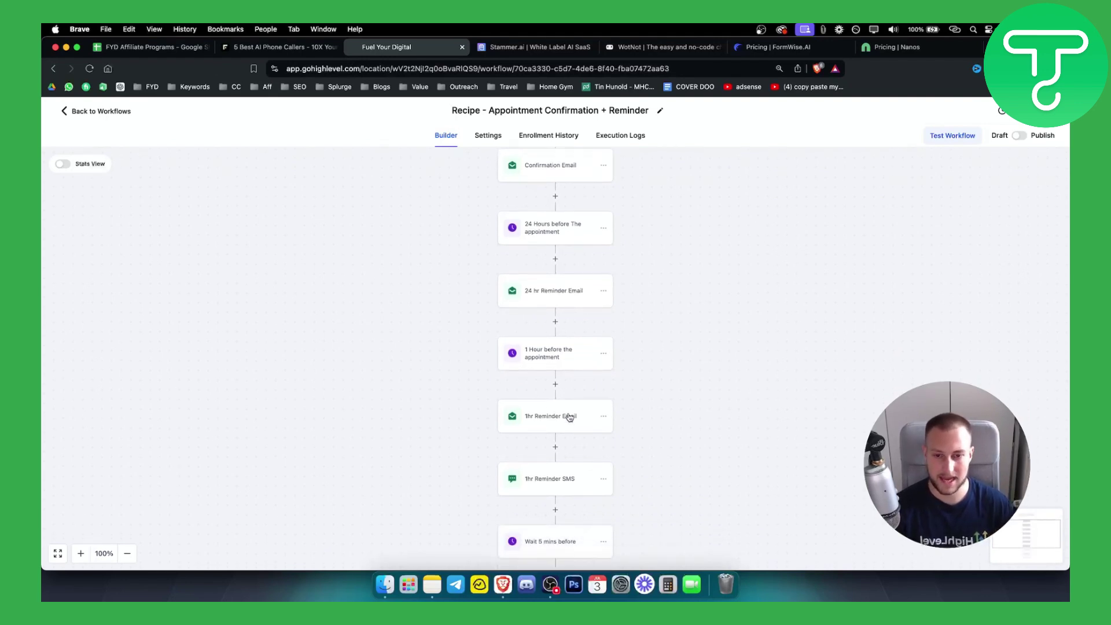
scroll(565, 473, down, 3)
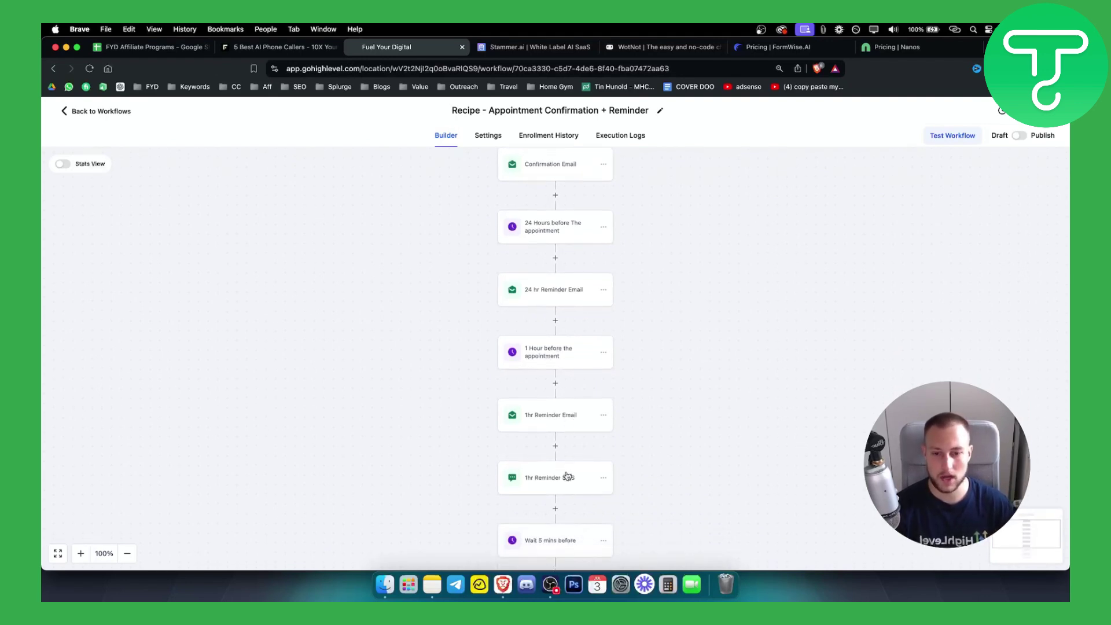
scroll(565, 472, down, 3)
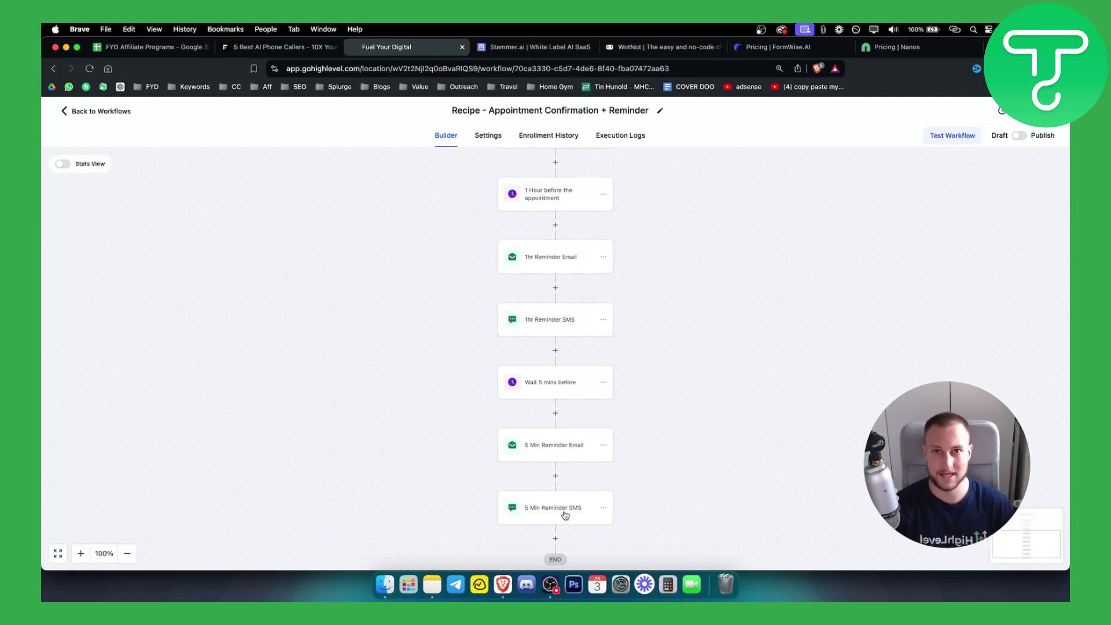
scroll(674, 491, down, 1)
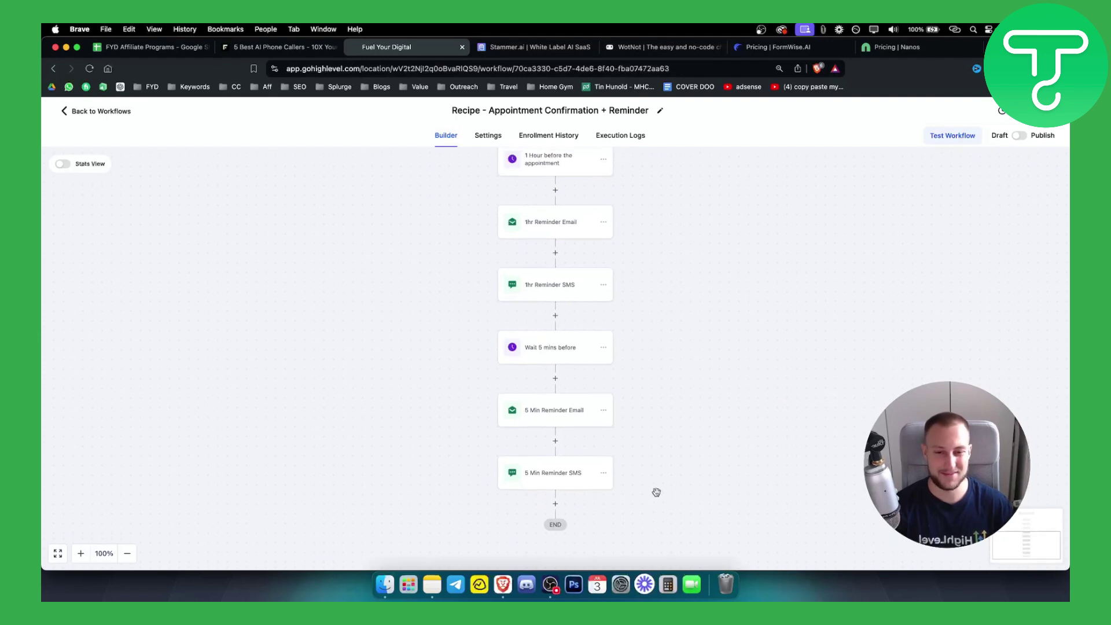
scroll(648, 487, up, 3)
scroll(649, 487, up, 8)
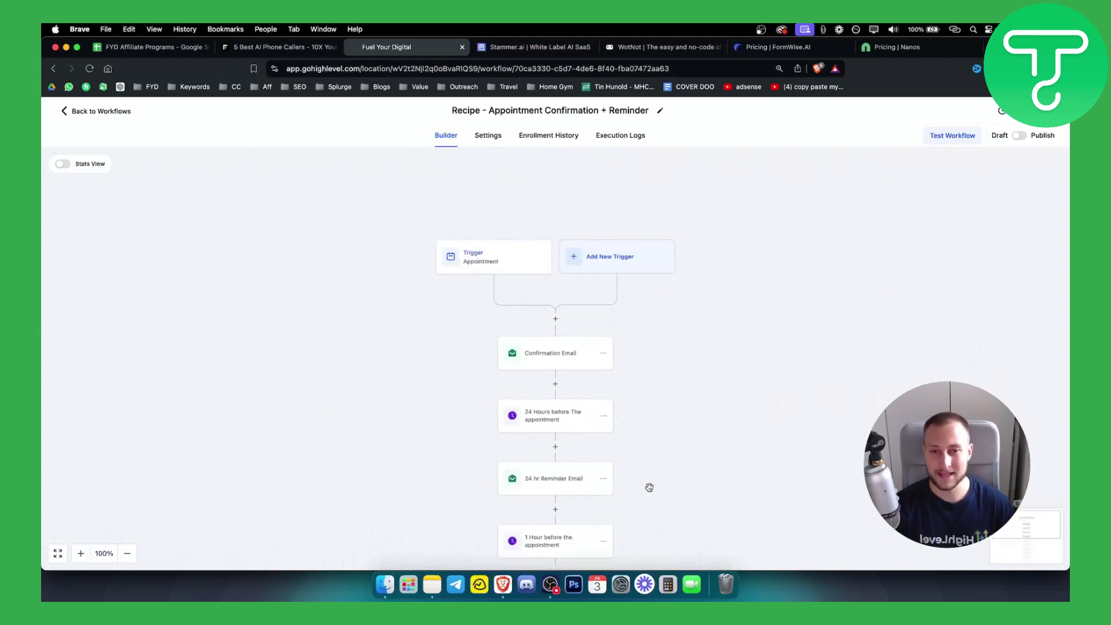
scroll(654, 355, down, 1)
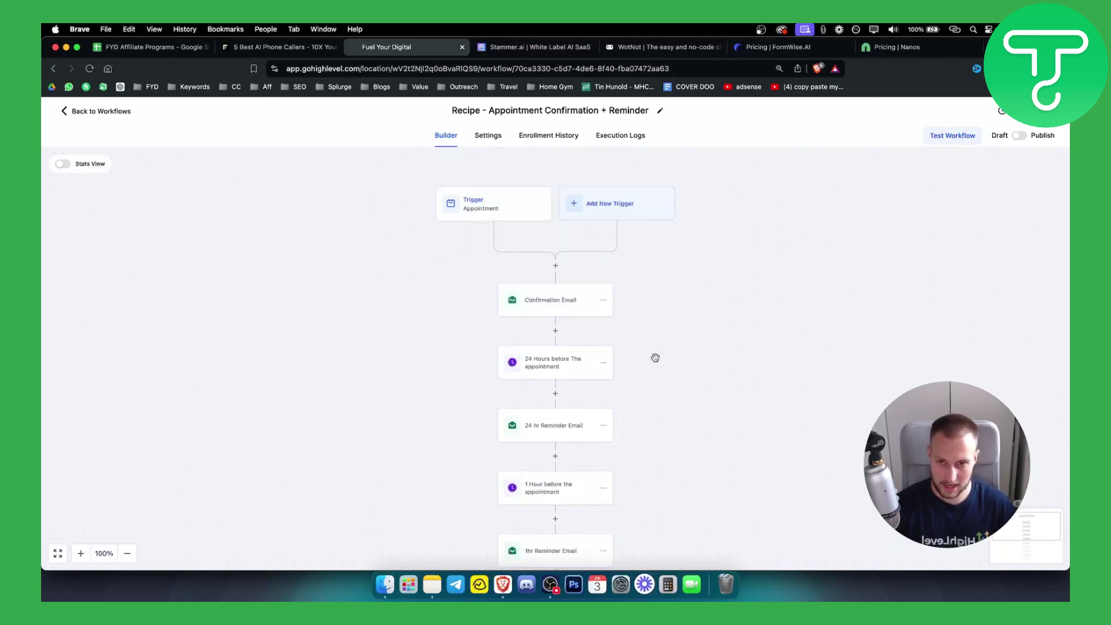
click(481, 210)
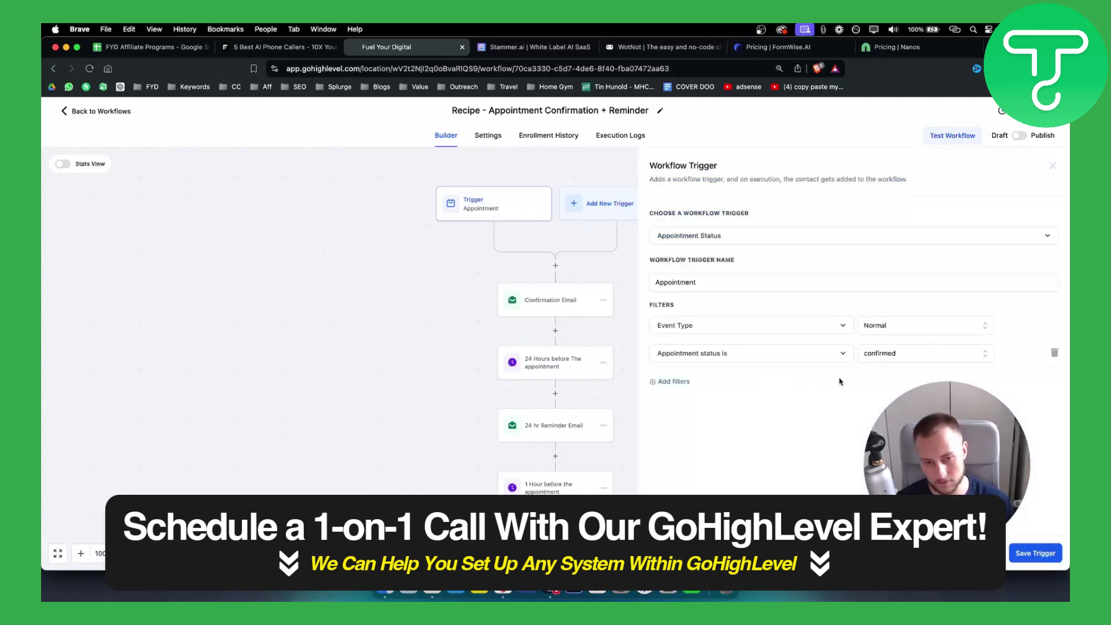
click(1053, 166)
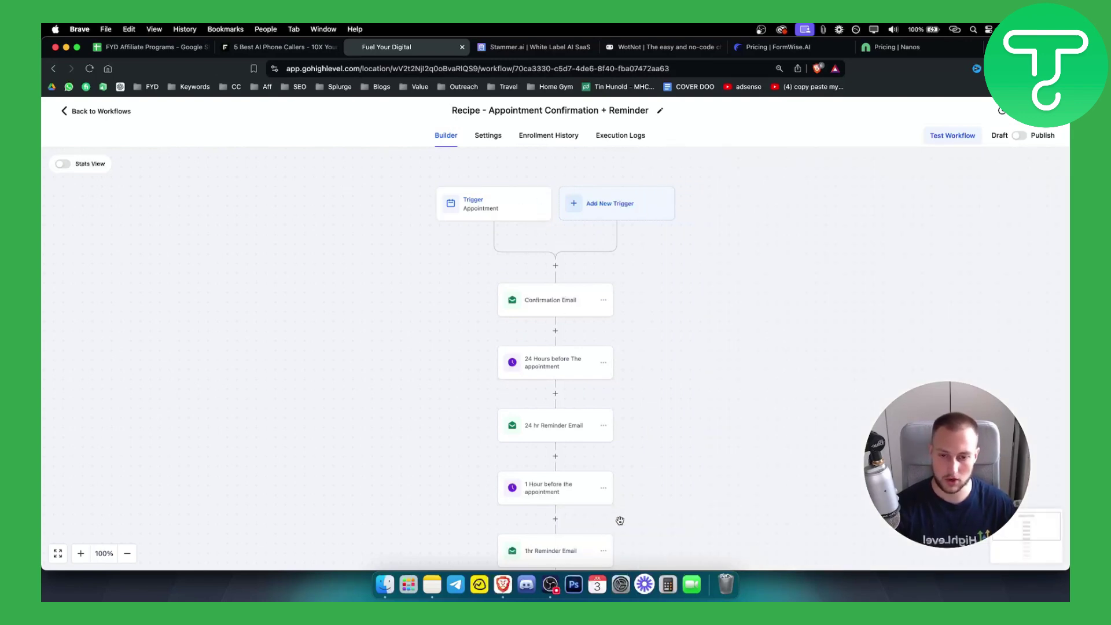
scroll(620, 521, down, 5)
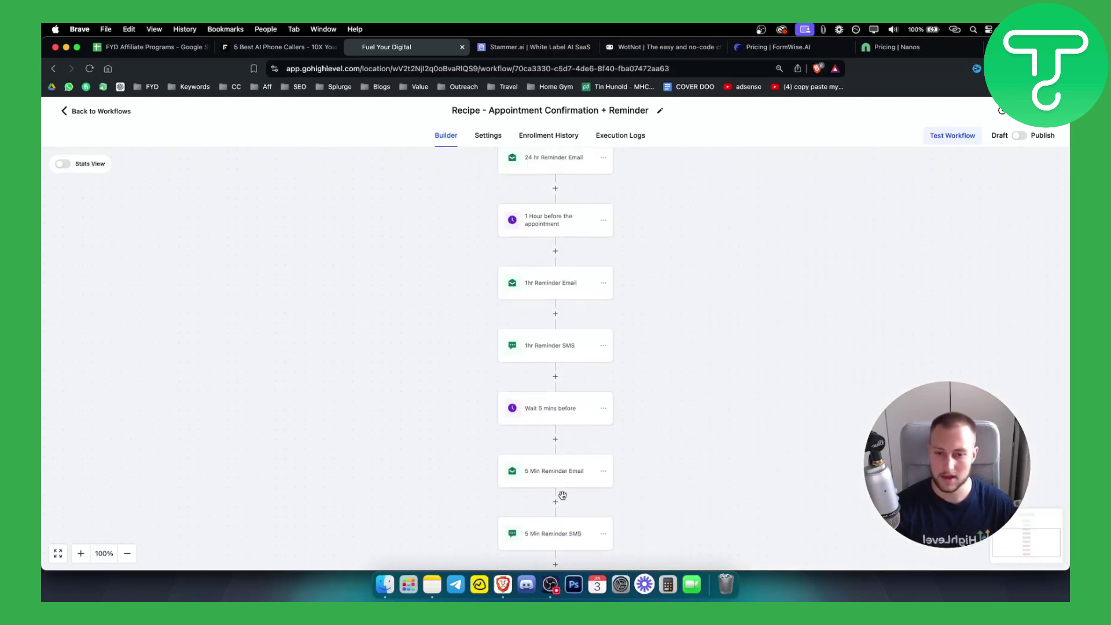
scroll(723, 451, up, 8)
scroll(731, 318, down, 3)
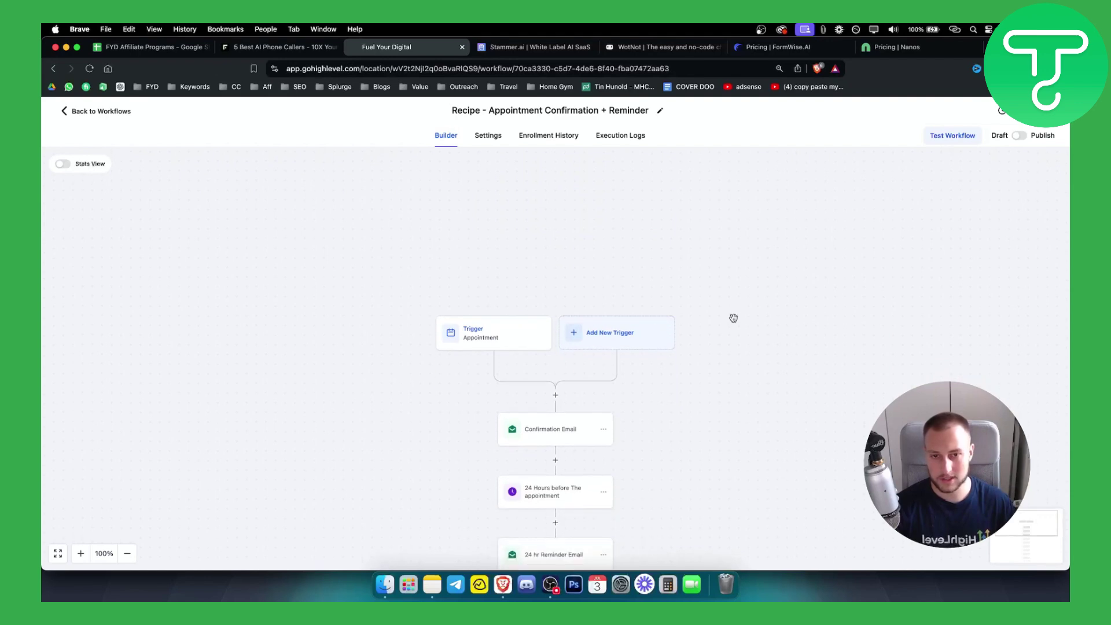
Switch the Appointment Confirmation + Reminder workflow from Draft to Publish.
click(1020, 136)
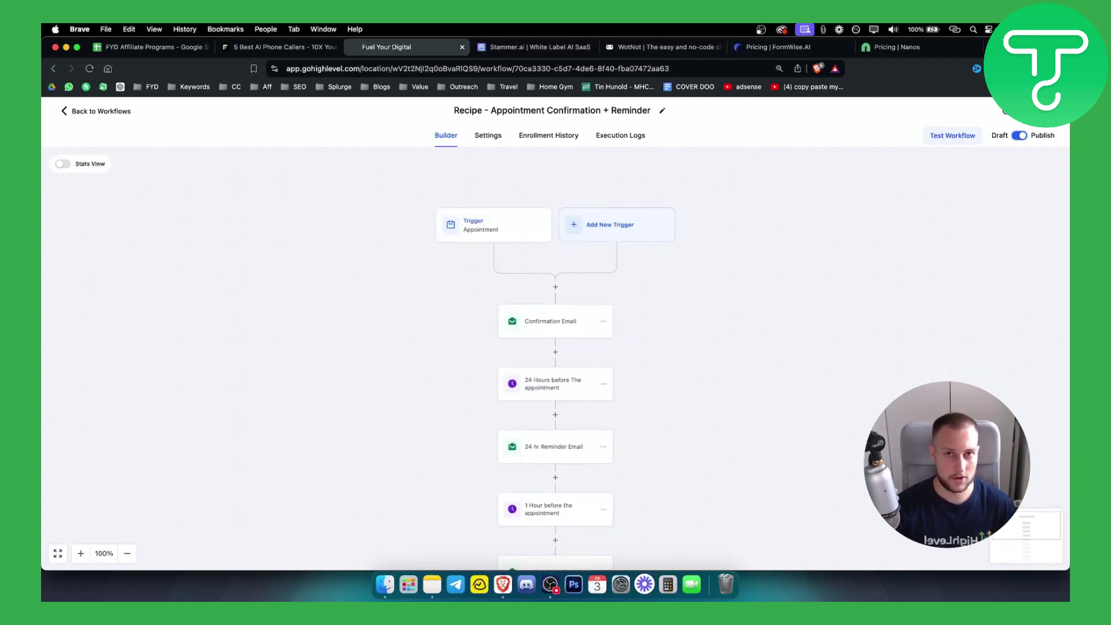